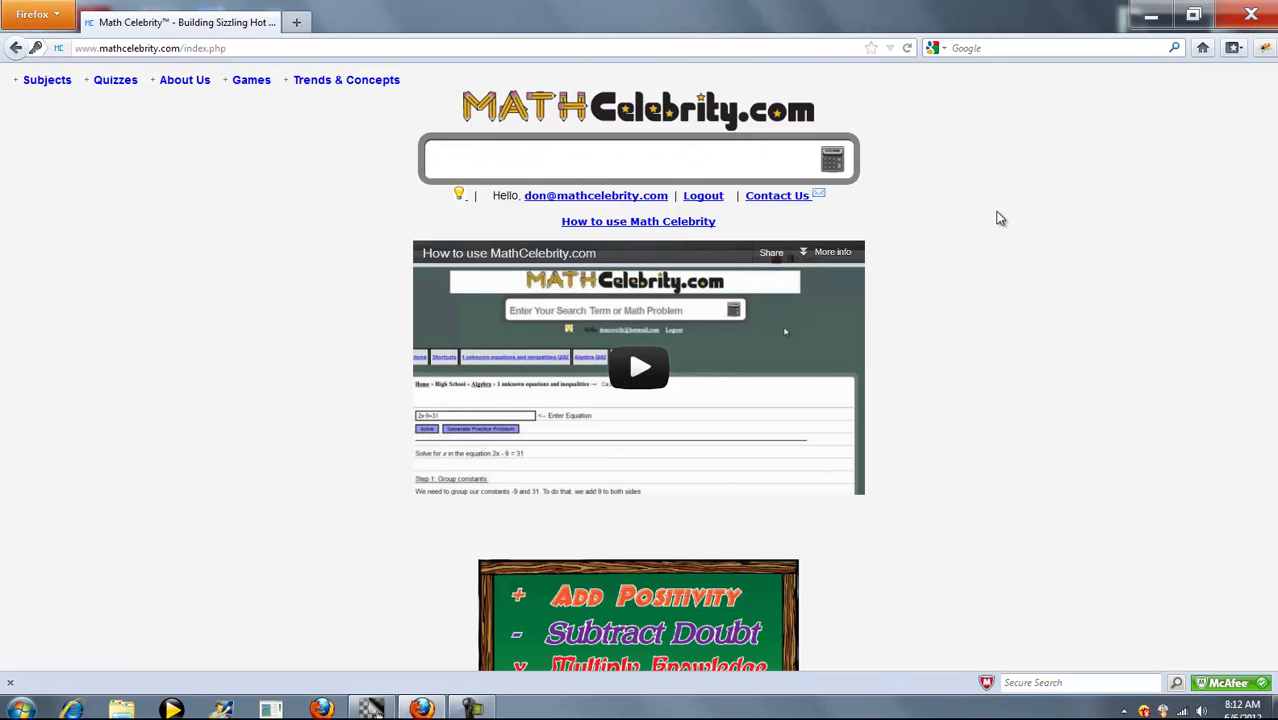
# - Search the site for 'expected frequency' and load the Expected Frequency calculator
pyautogui.write('expect')
pyautogui.press('Down')
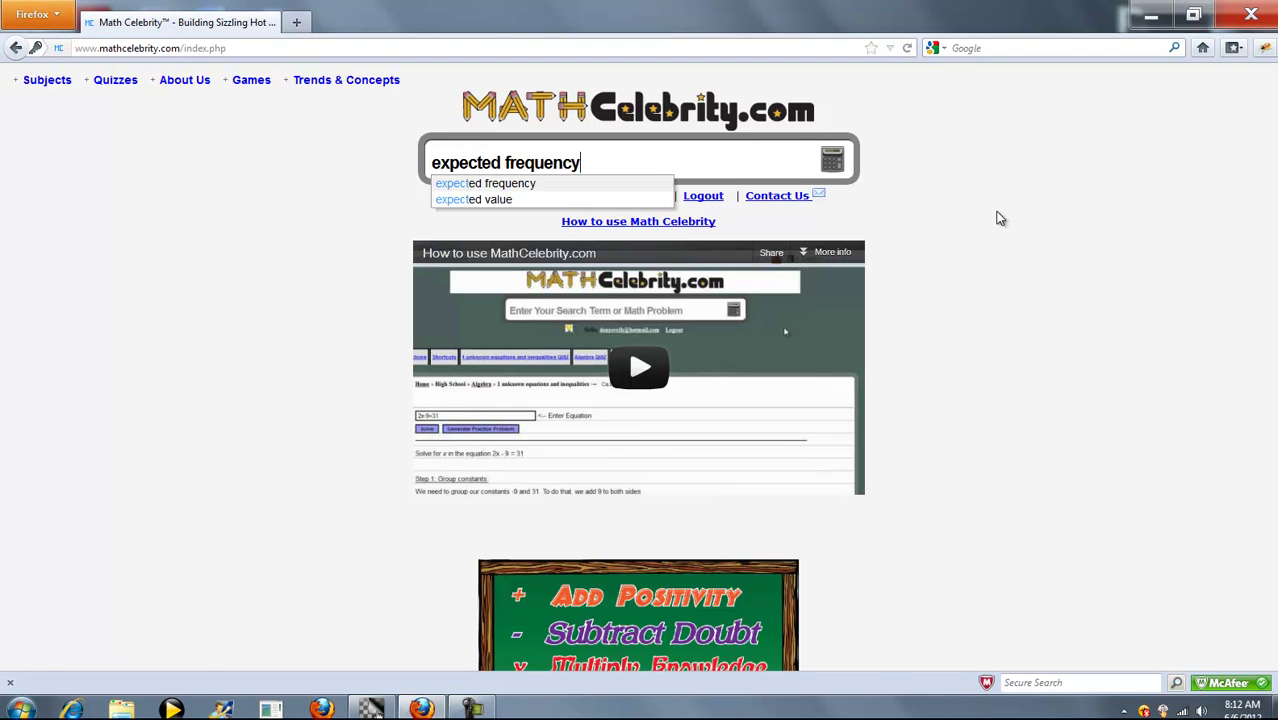
pyautogui.press('Return')
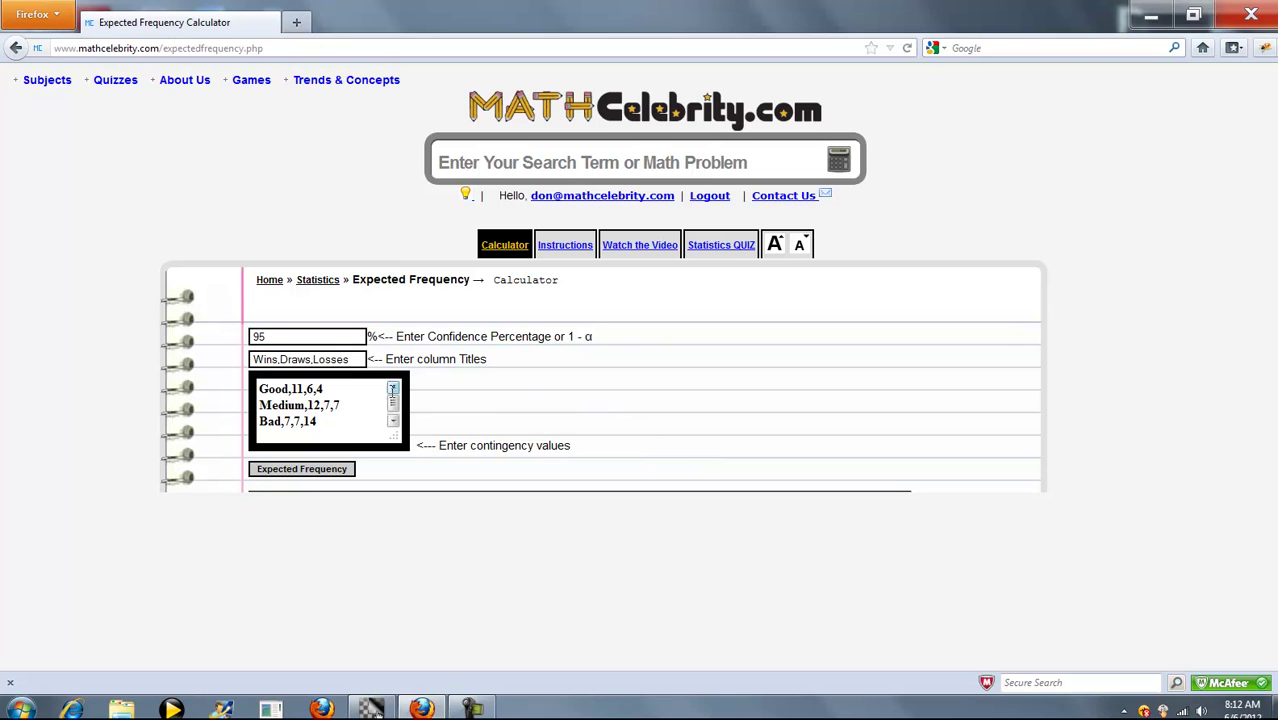
pyautogui.moveTo(284, 336); pyautogui.dragTo(241, 340)
pyautogui.click(279, 337)
pyautogui.doubleClick(370, 336)
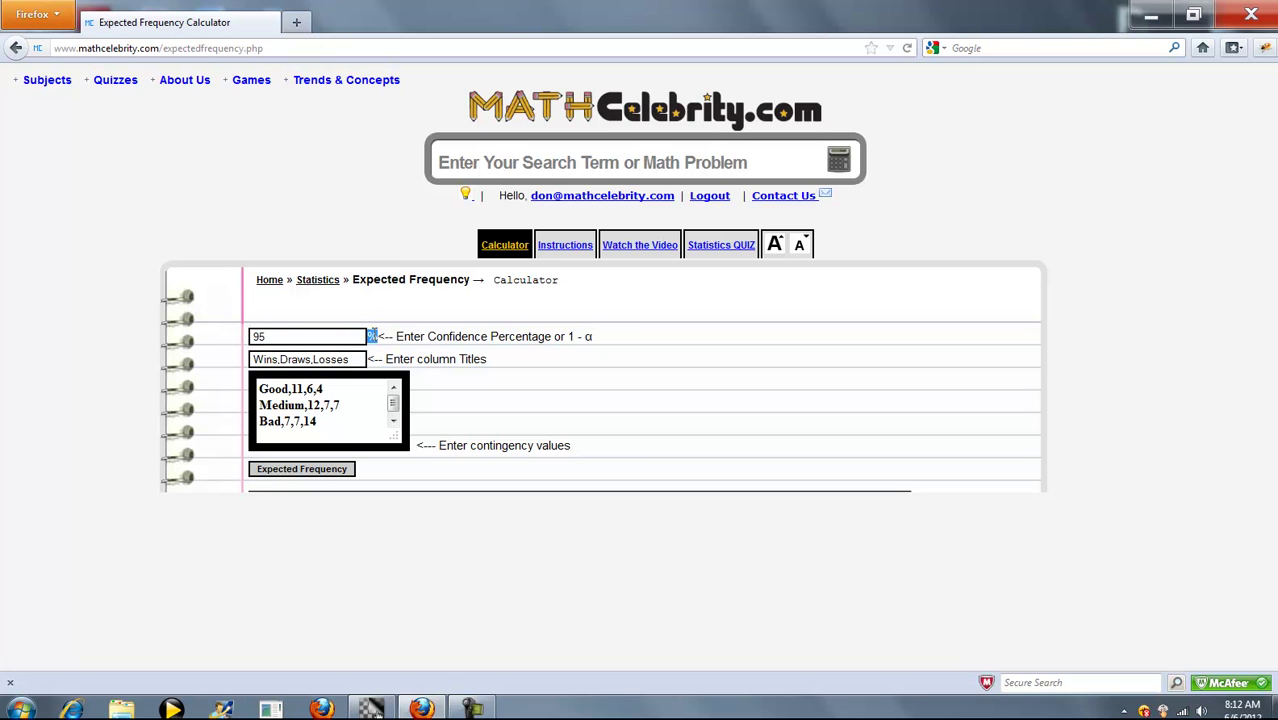
pyautogui.click(286, 336)
pyautogui.moveTo(356, 358); pyautogui.dragTo(231, 357)
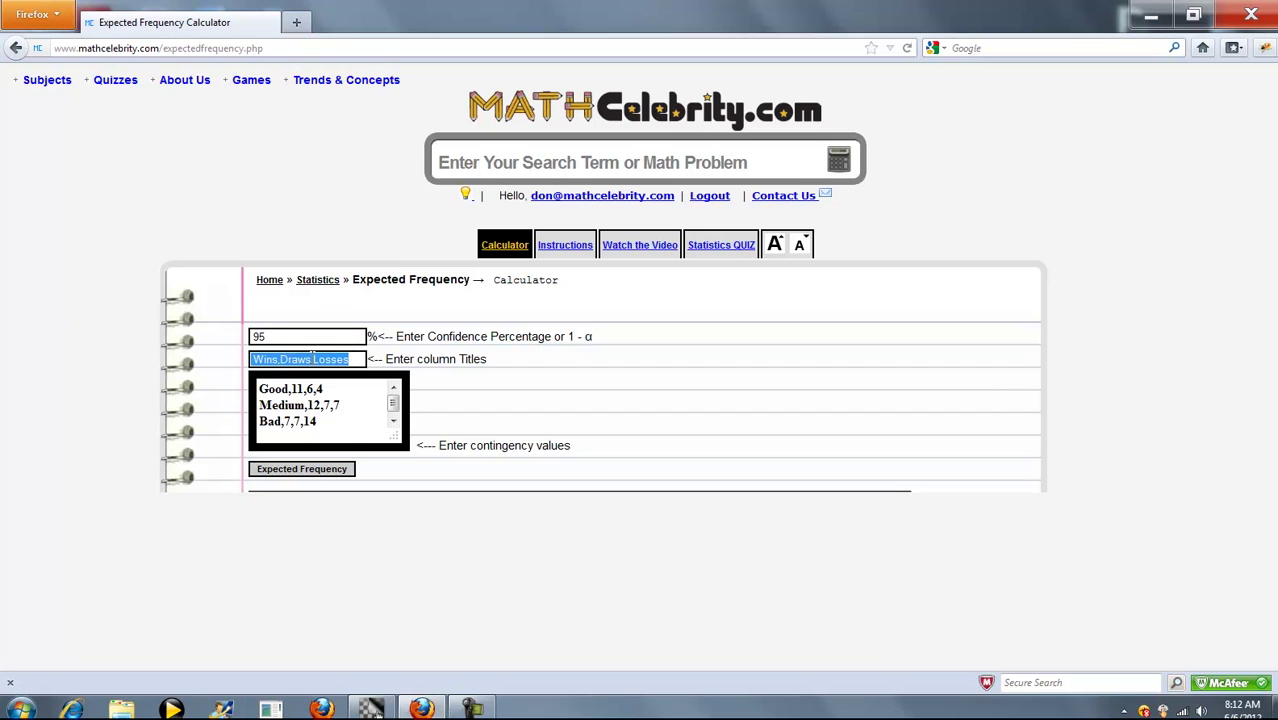
pyautogui.click(312, 358)
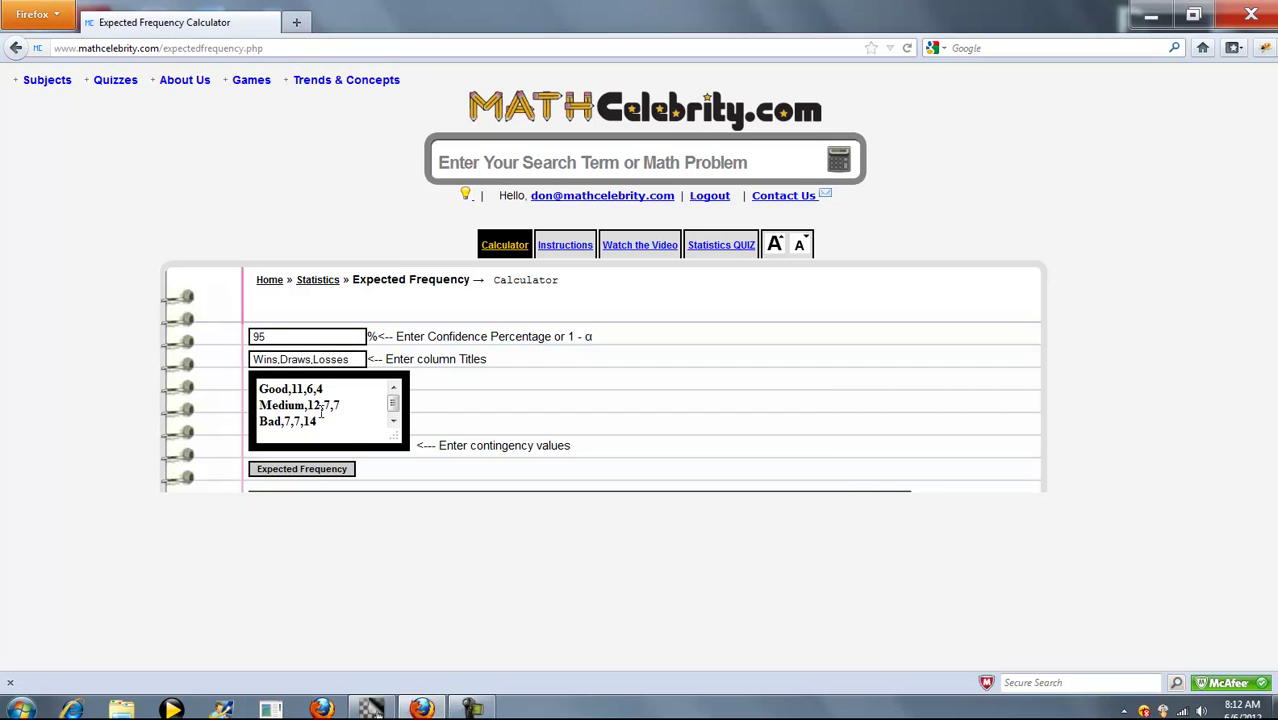
pyautogui.moveTo(333, 420); pyautogui.dragTo(250, 388)
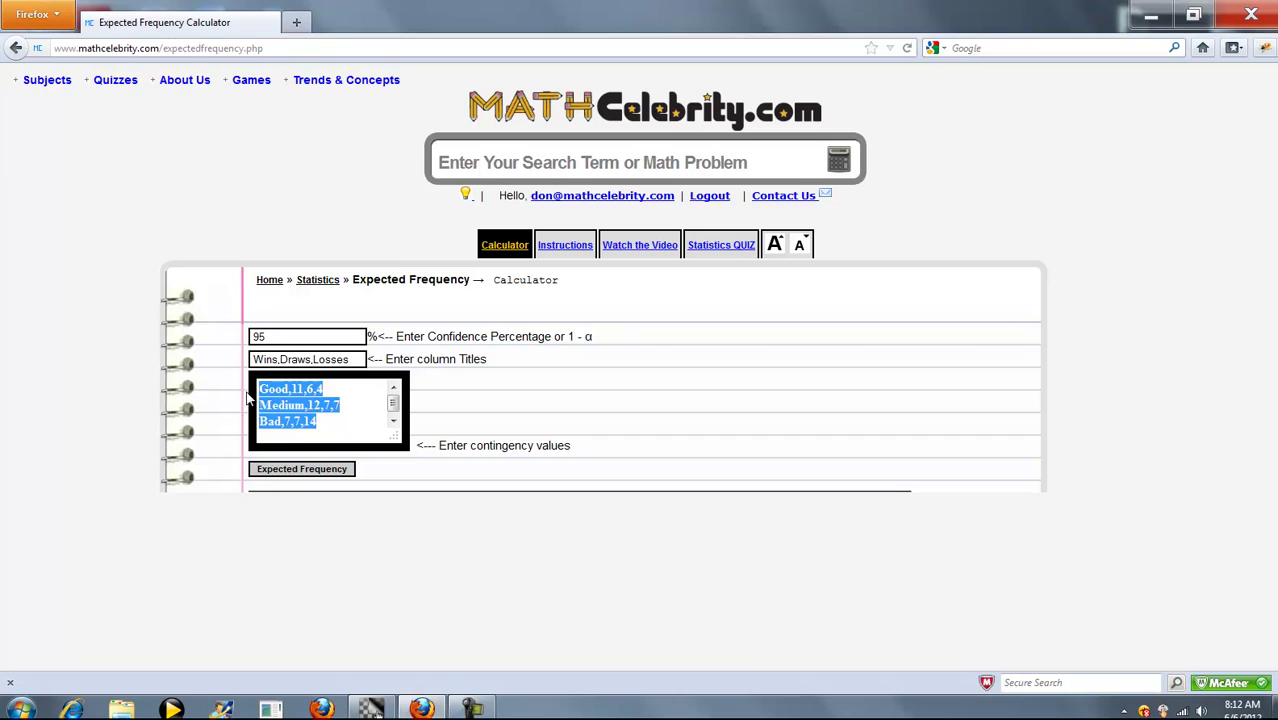
pyautogui.click(252, 395)
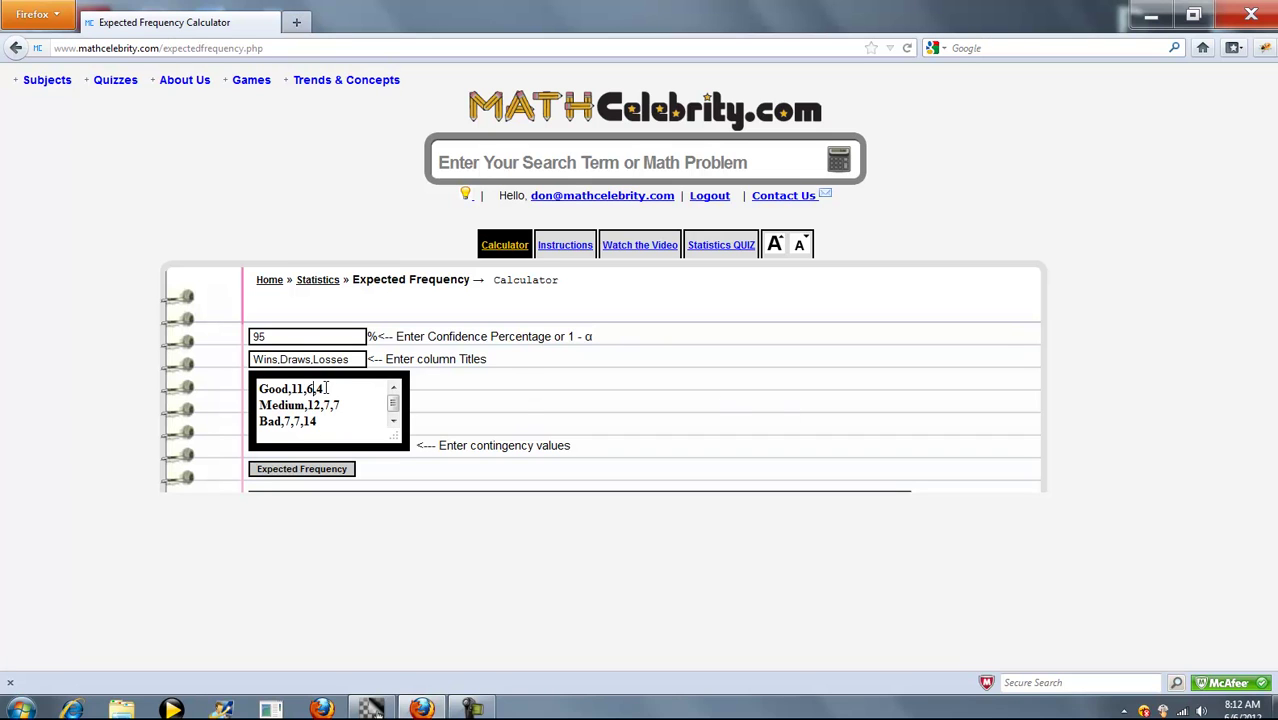
# - Calculate the expected frequencies for the Good/Medium/Bad by Wins/Draws/Losses table
pyautogui.click(302, 469)
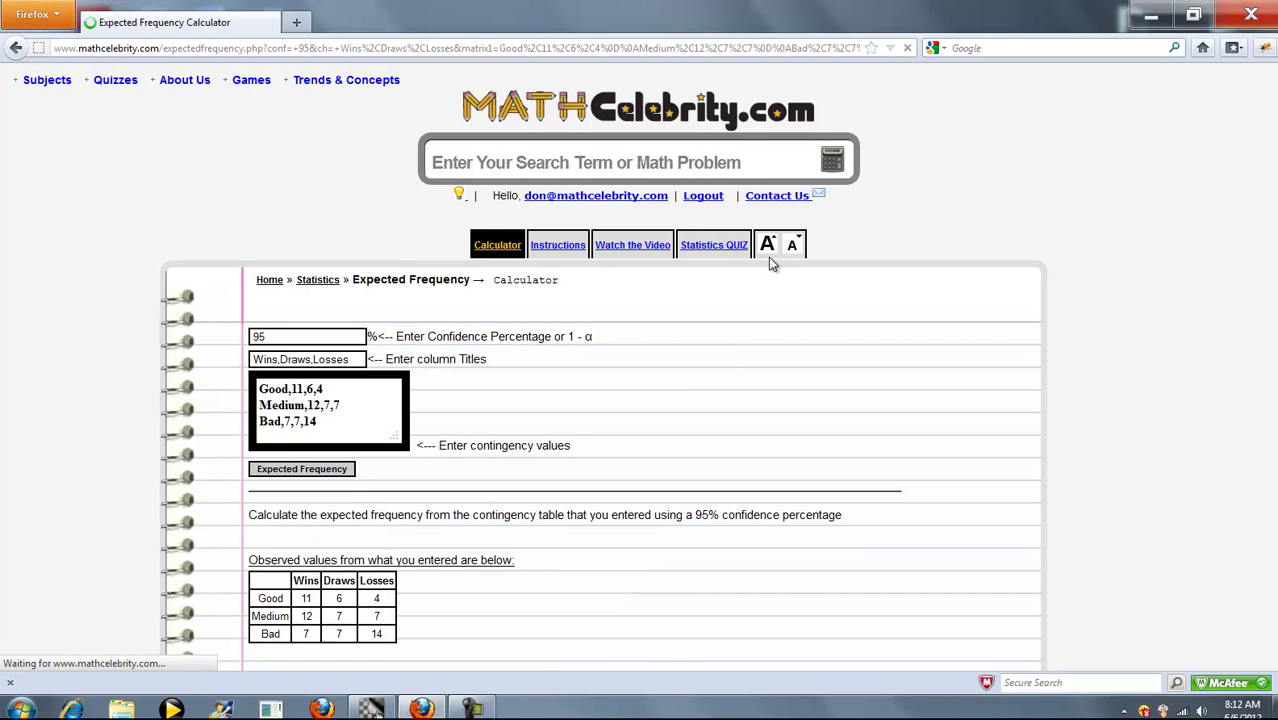
pyautogui.scroll(-5, 1075, 338)
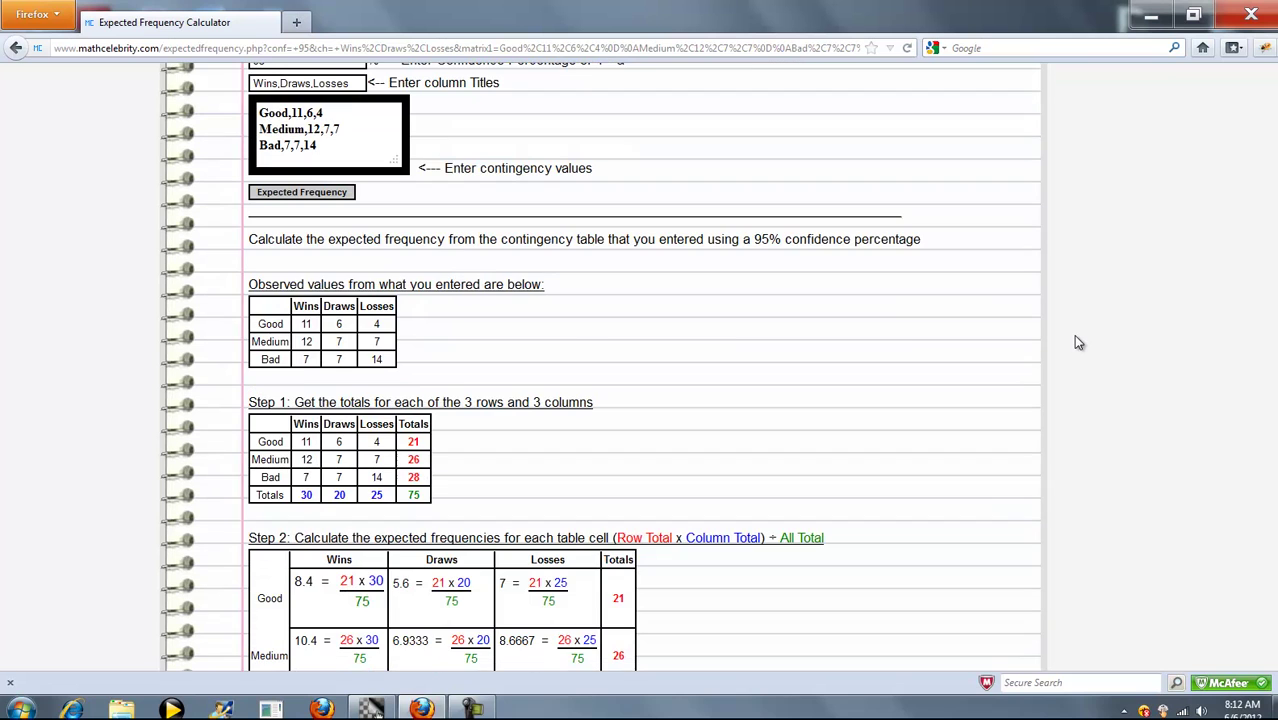
pyautogui.scroll(2, 448, 355)
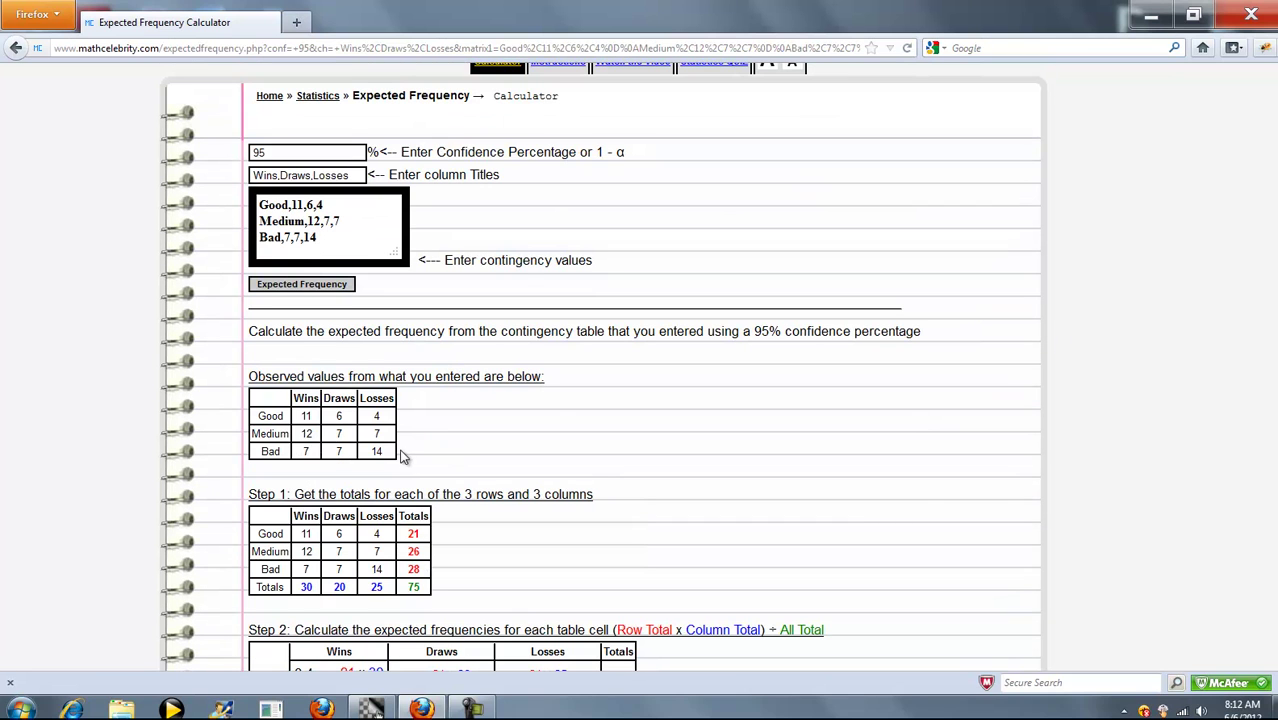
# - Review the observed table, column titles and contingency values, then the totals and expected frequencies (grand total 75)
pyautogui.moveTo(405, 455); pyautogui.dragTo(259, 400)
pyautogui.click(439, 413)
pyautogui.moveTo(354, 178); pyautogui.dragTo(228, 177)
pyautogui.click(325, 400)
pyautogui.moveTo(330, 245); pyautogui.dragTo(255, 200)
pyautogui.click(376, 451)
pyautogui.scroll(-2, 712, 441)
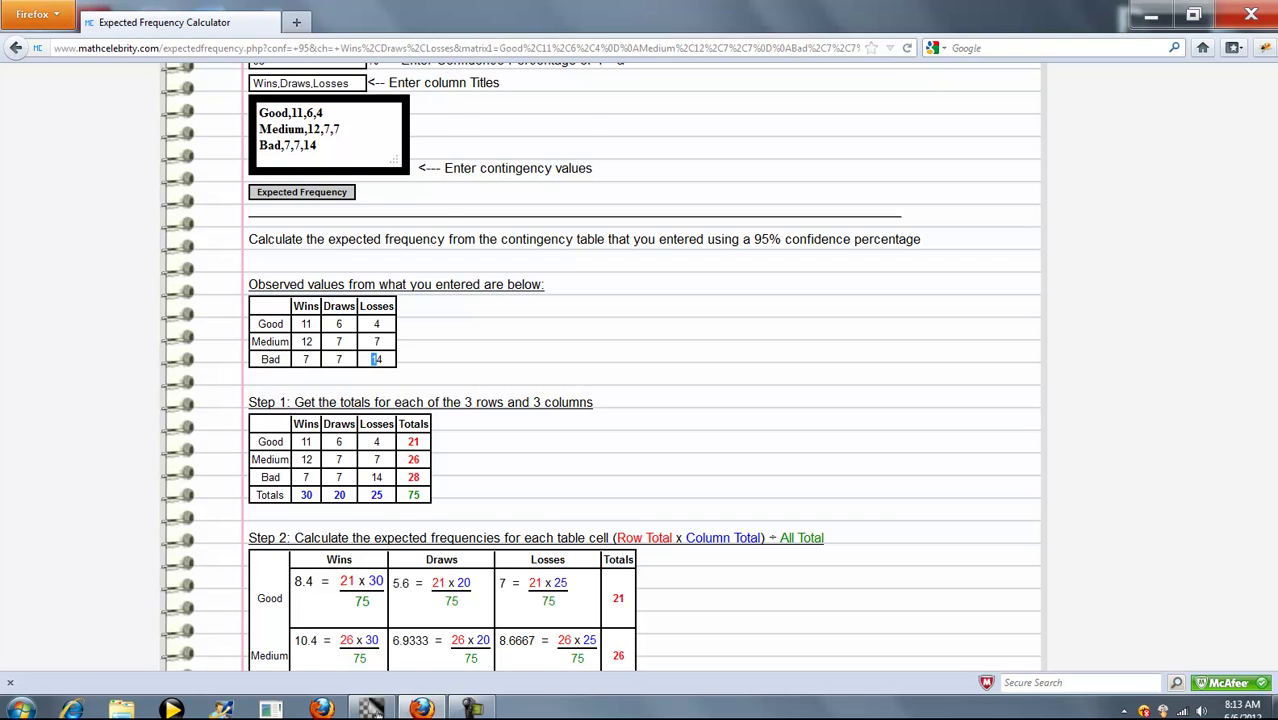
pyautogui.scroll(-5, 726, 296)
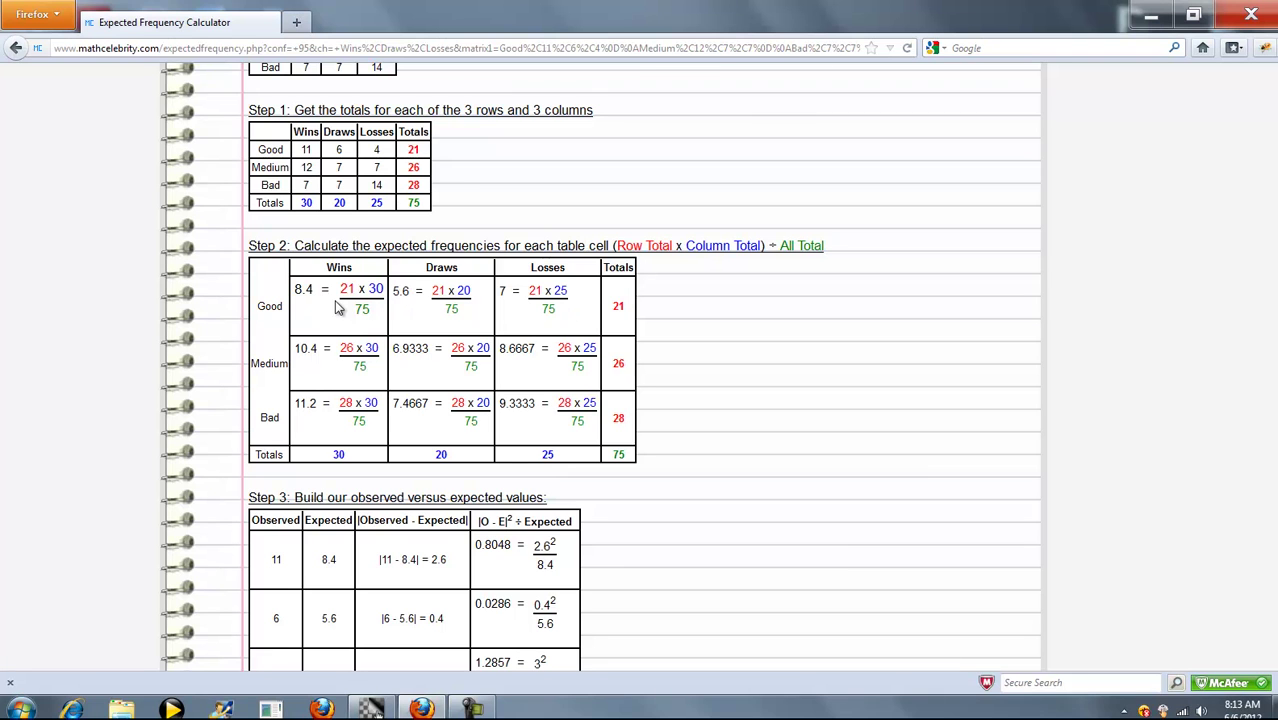
pyautogui.doubleClick(618, 306)
pyautogui.click(452, 322)
pyautogui.doubleClick(338, 455)
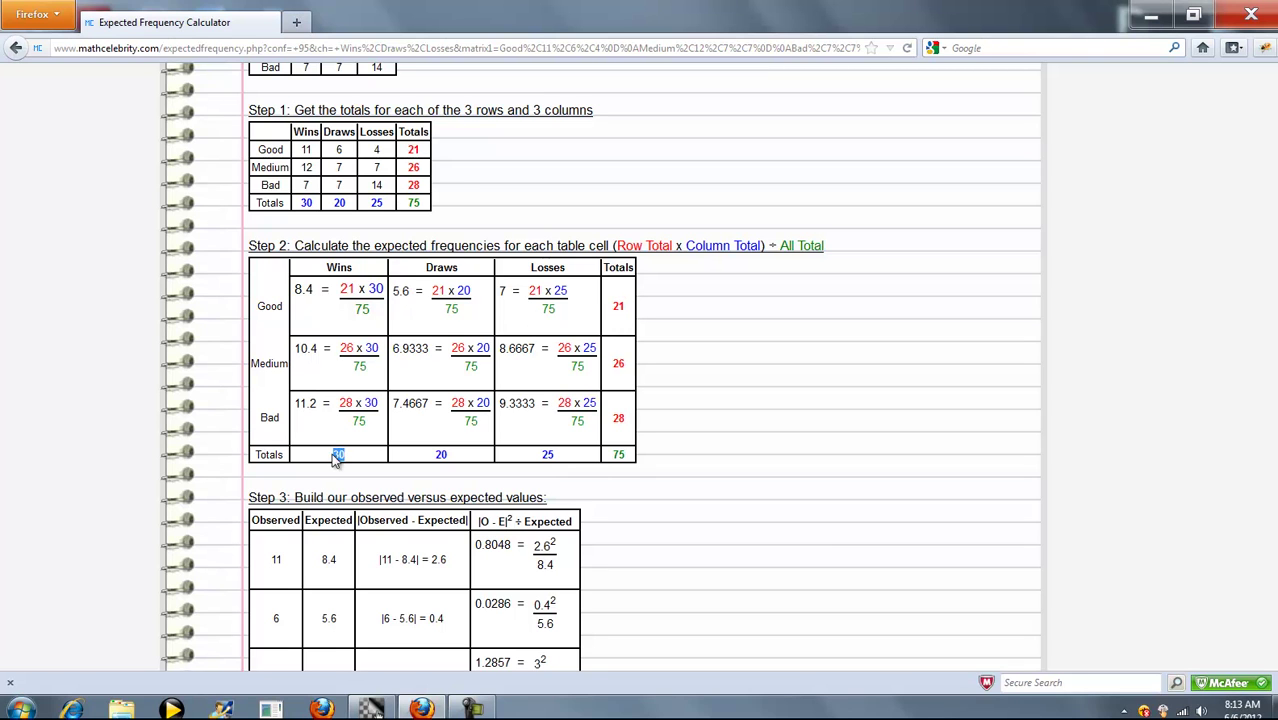
pyautogui.click(370, 313)
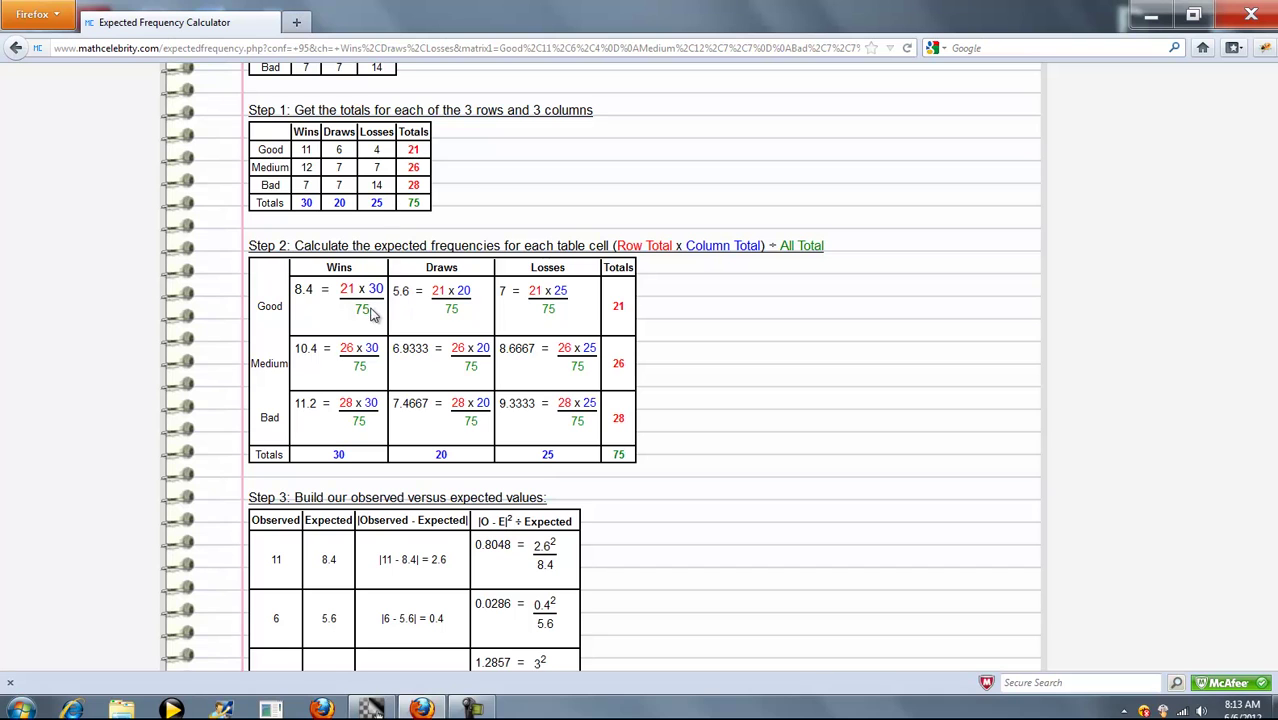
pyautogui.doubleClick(619, 455)
pyautogui.click(369, 313)
pyautogui.tripleClick(618, 455)
pyautogui.click(731, 397)
pyautogui.moveTo(643, 406); pyautogui.dragTo(290, 268)
pyautogui.click(782, 402)
pyautogui.moveTo(432, 398); pyautogui.dragTo(355, 422)
pyautogui.click(472, 418)
pyautogui.moveTo(388, 188); pyautogui.dragTo(311, 152)
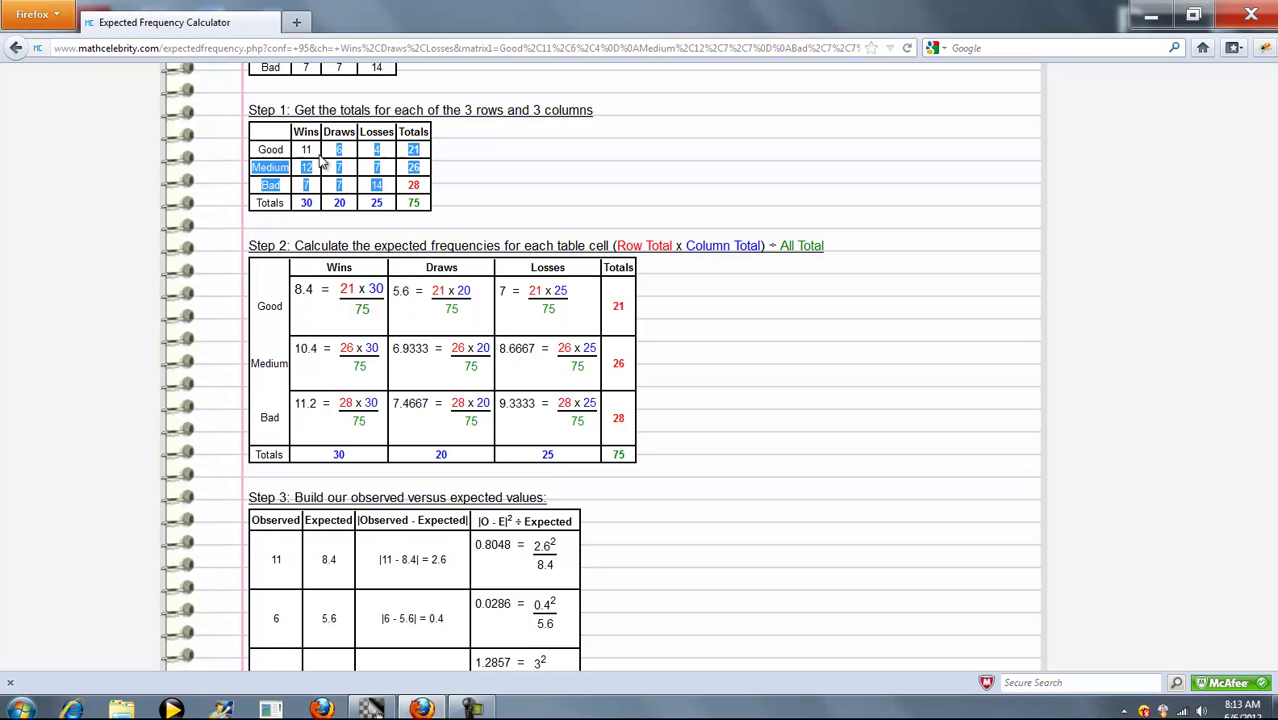
pyautogui.click(311, 152)
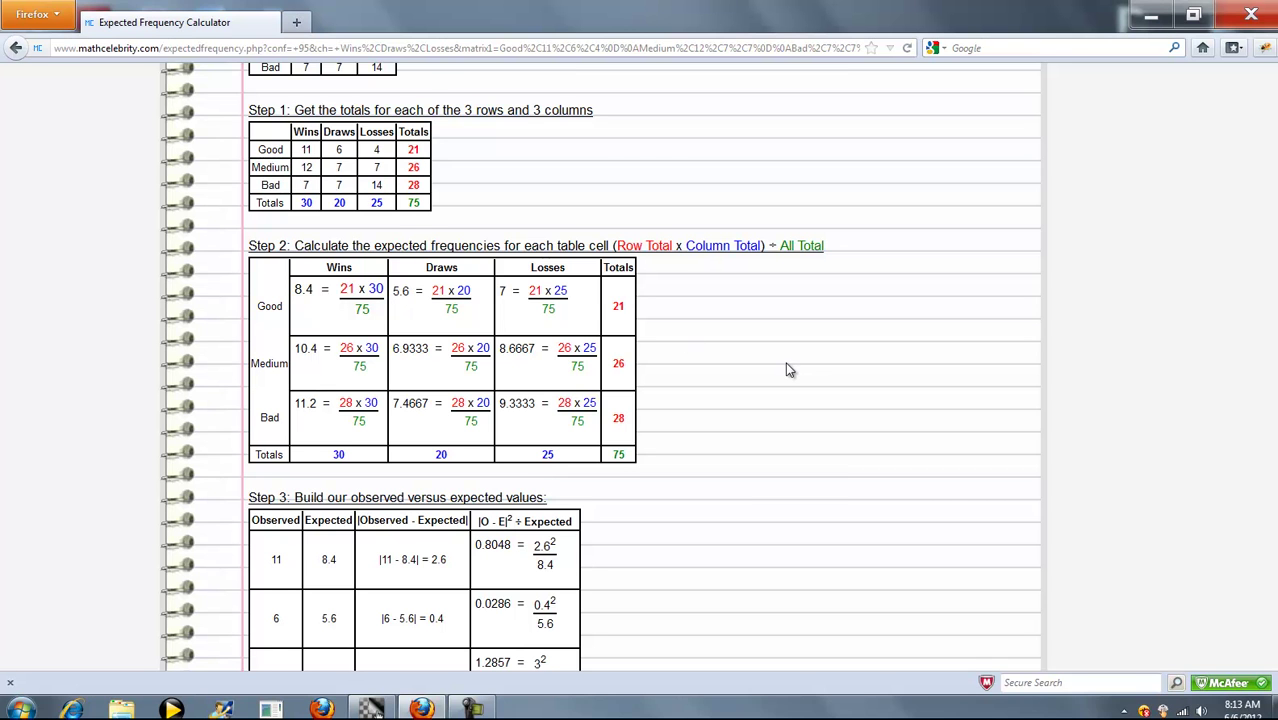
pyautogui.scroll(-2, 787, 366)
pyautogui.click(820, 167)
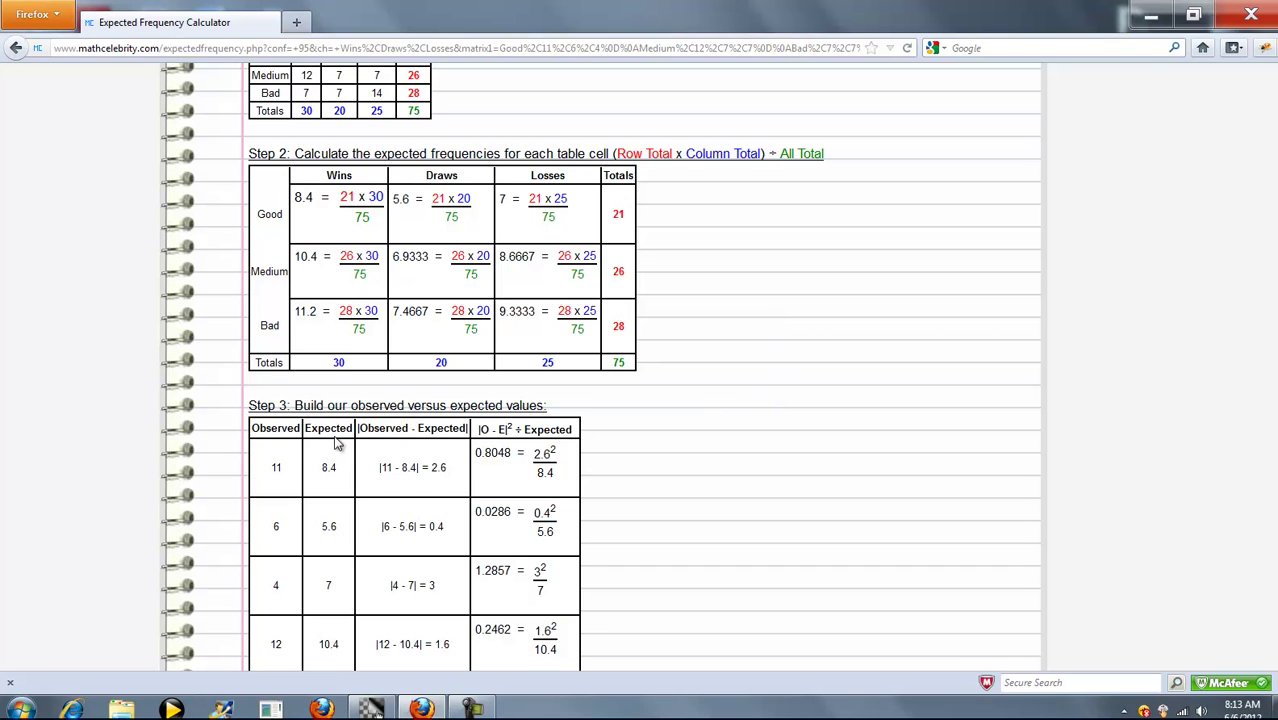
pyautogui.doubleClick(308, 311)
pyautogui.click(607, 415)
pyautogui.scroll(-2, 478, 472)
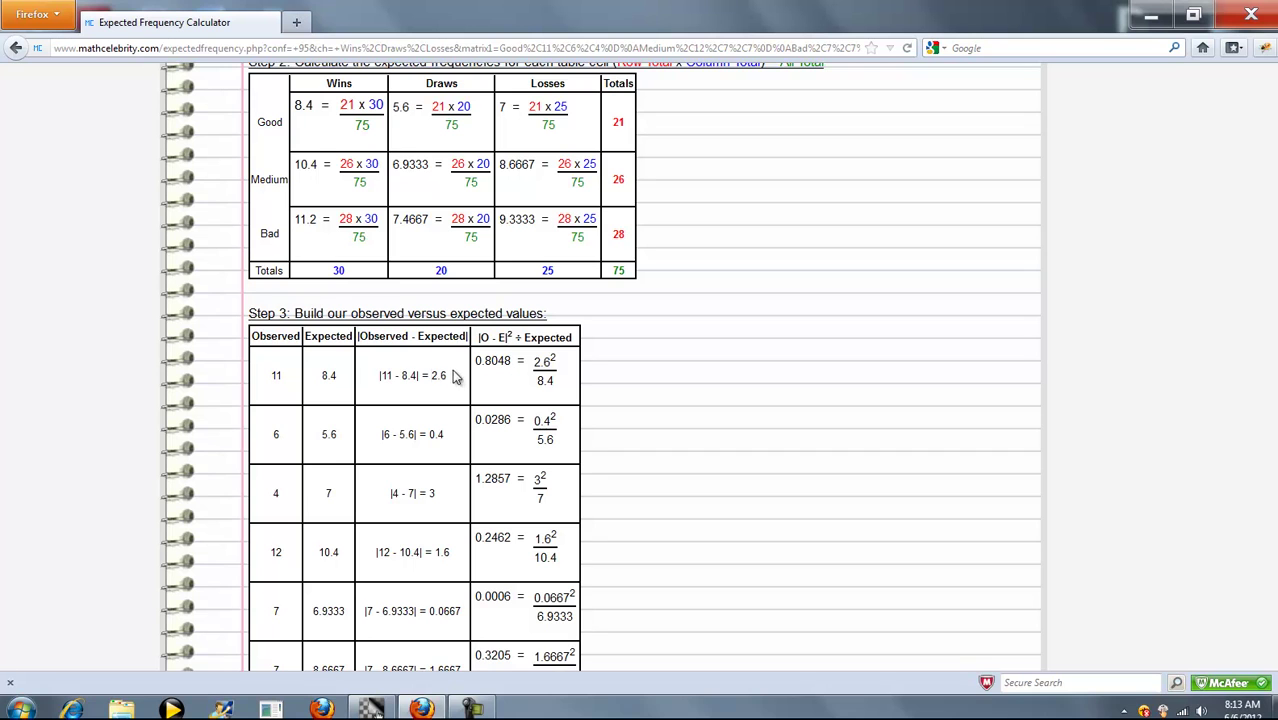
pyautogui.moveTo(460, 375); pyautogui.dragTo(378, 376)
pyautogui.click(412, 392)
pyautogui.scroll(-2, 658, 436)
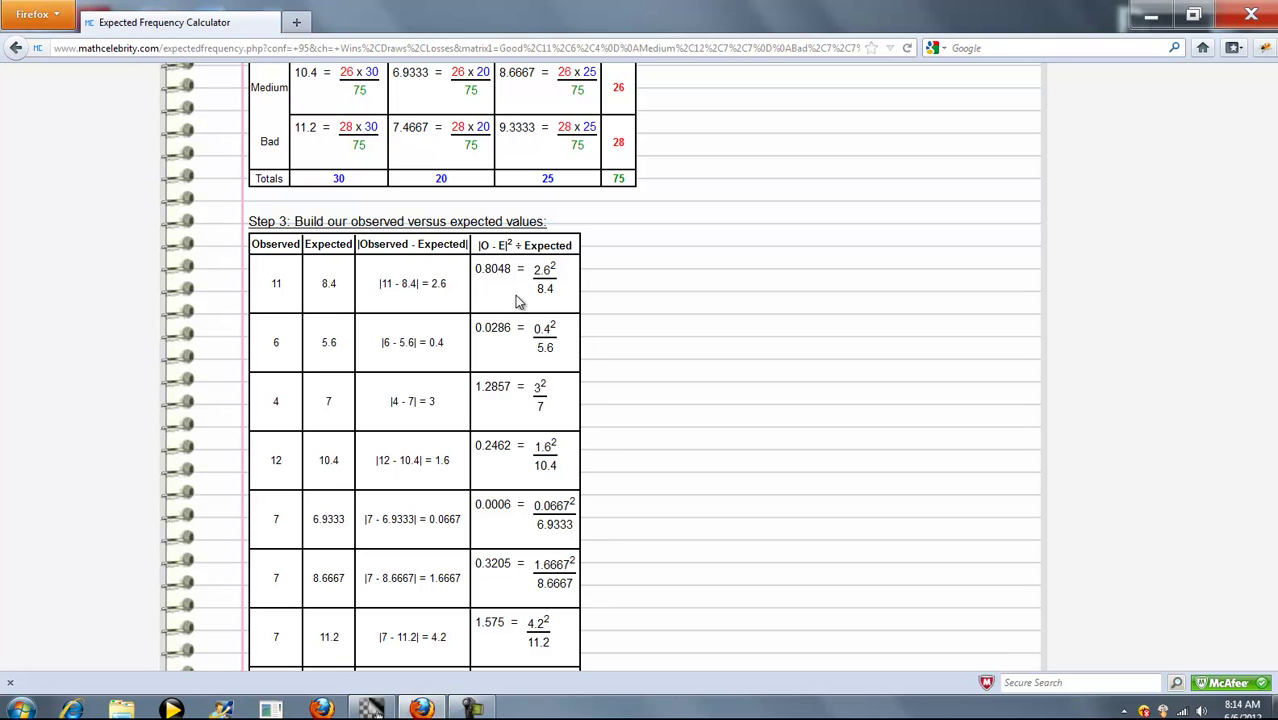
pyautogui.scroll(-3, 1273, 378)
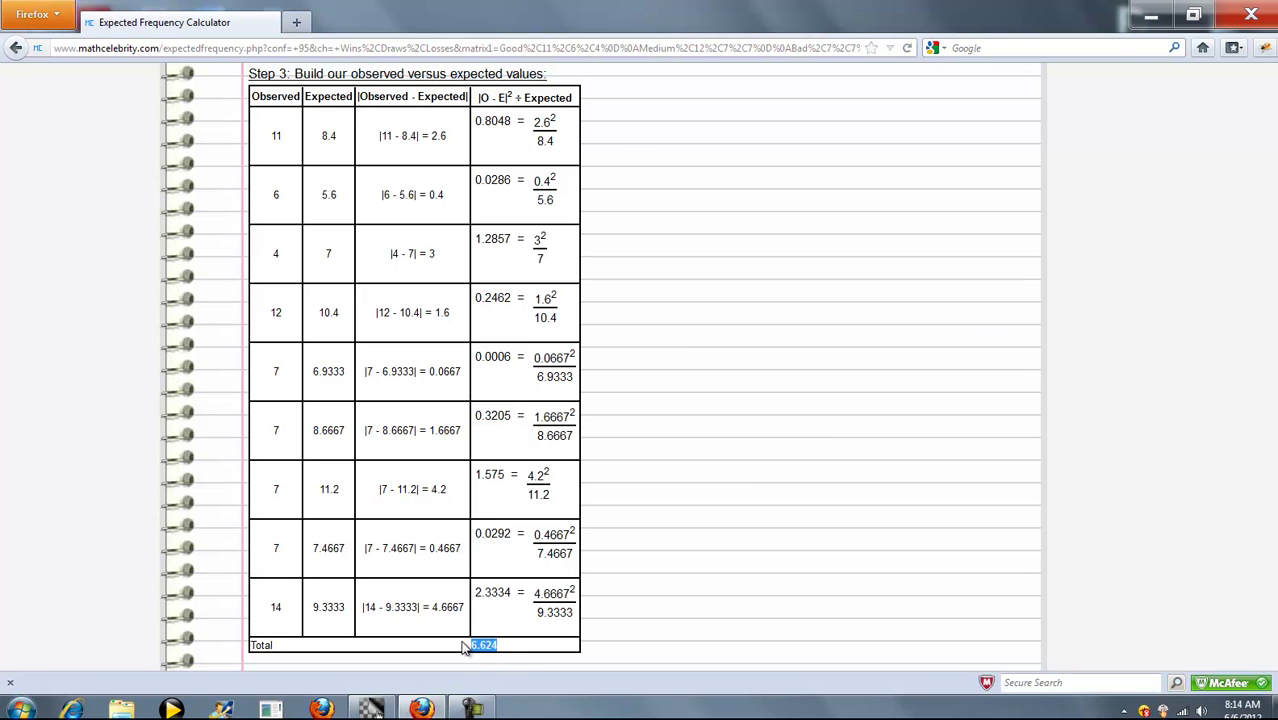
pyautogui.scroll(-3, 1271, 511)
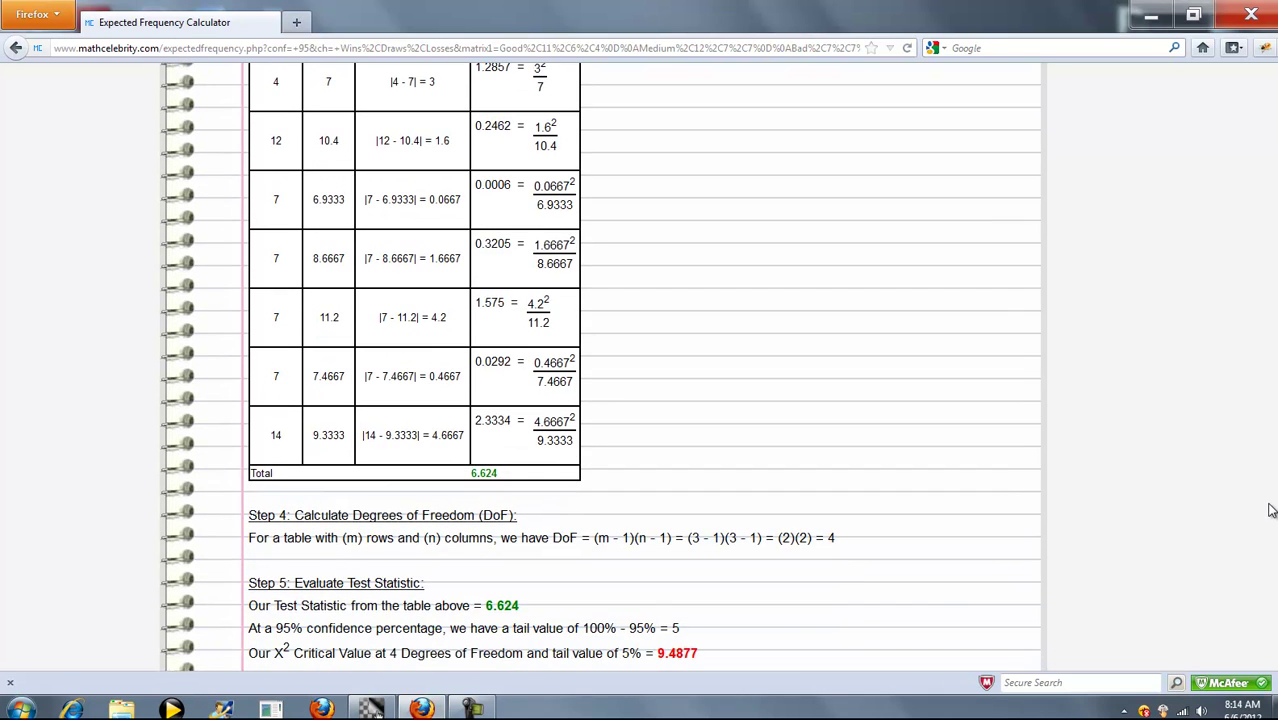
pyautogui.scroll(-2, 1271, 511)
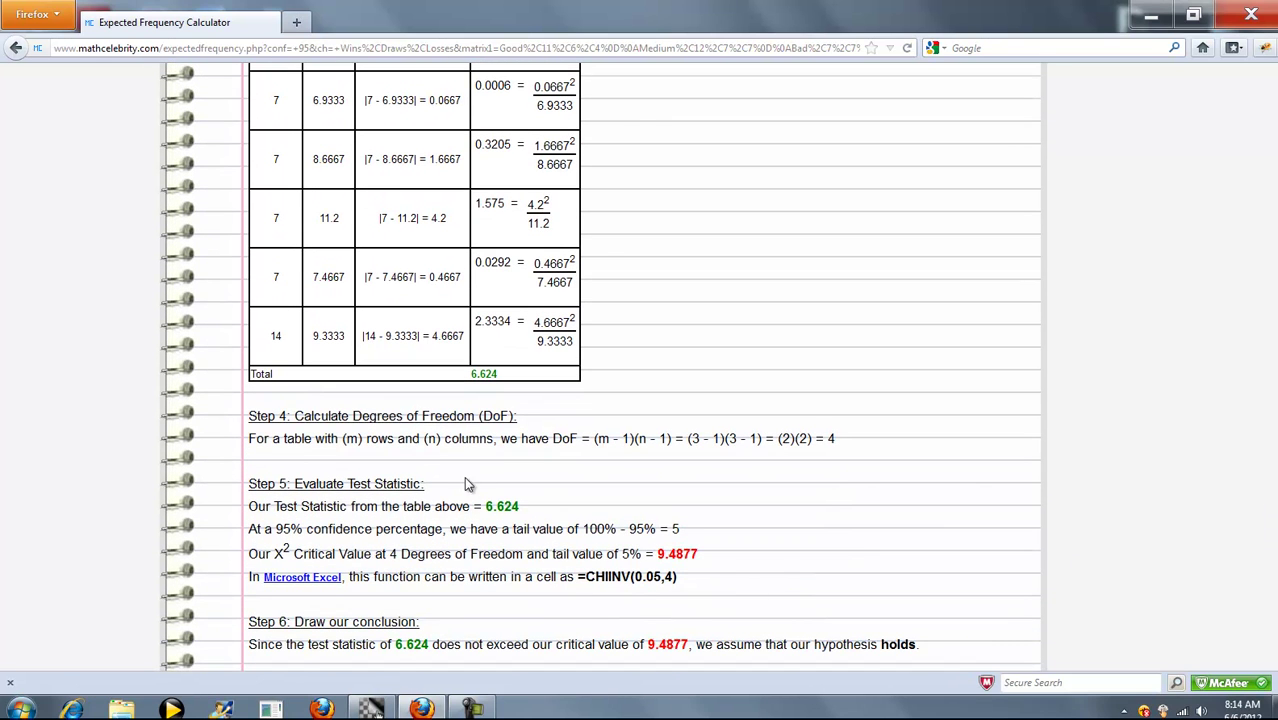
pyautogui.moveTo(521, 507); pyautogui.dragTo(474, 507)
pyautogui.click(501, 509)
pyautogui.moveTo(635, 438); pyautogui.dragTo(670, 438)
pyautogui.click(782, 438)
pyautogui.moveTo(389, 555); pyautogui.dragTo(405, 559)
pyautogui.click(463, 552)
pyautogui.moveTo(578, 578); pyautogui.dragTo(680, 592)
pyautogui.click(709, 565)
pyautogui.scroll(-2, 425, 568)
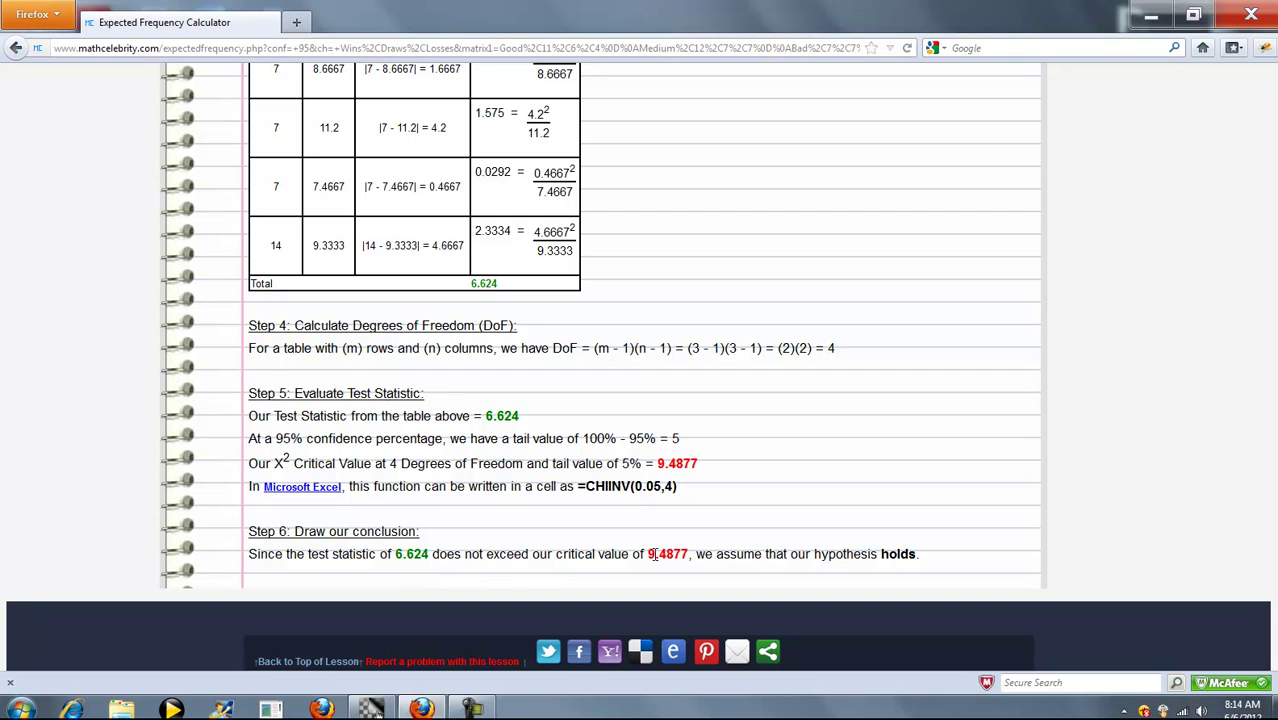
pyautogui.moveTo(646, 553); pyautogui.dragTo(691, 554)
pyautogui.click(731, 551)
pyautogui.moveTo(918, 556); pyautogui.dragTo(337, 551)
pyautogui.click(993, 520)
pyautogui.scroll(15, 600, 370)
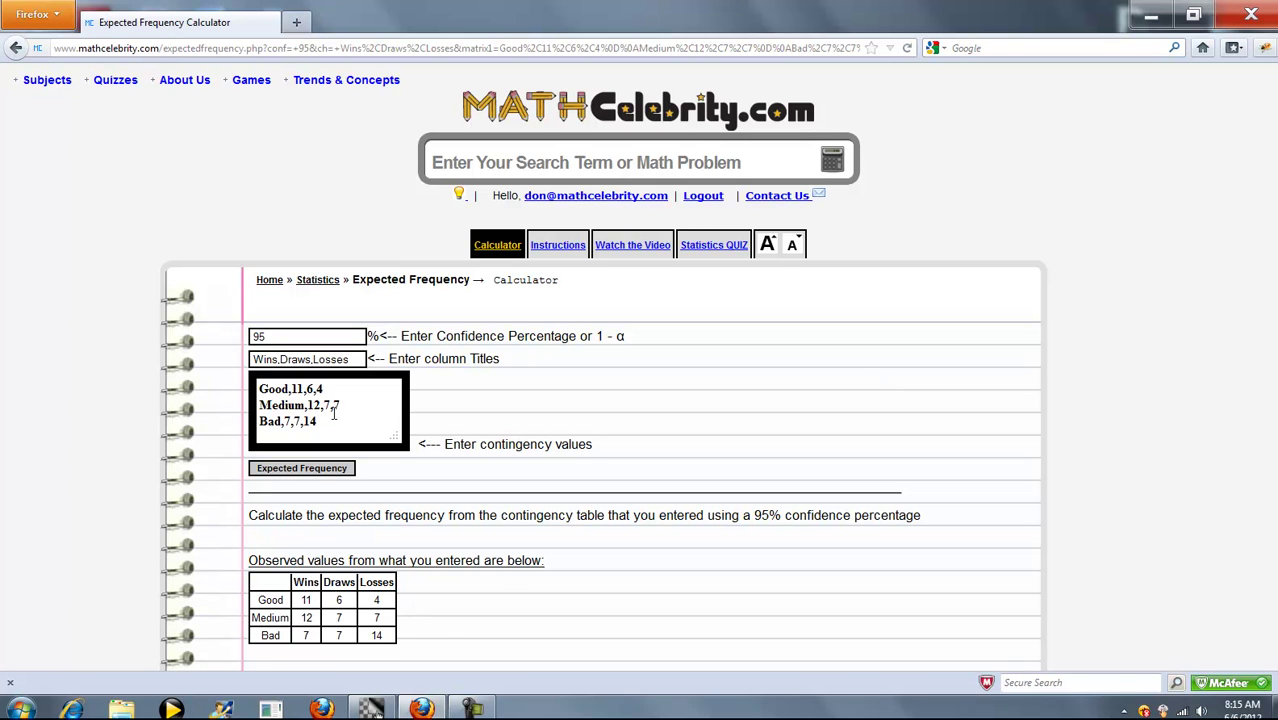
pyautogui.click(340, 420)
pyautogui.hotkey('ctrl', 'a')
pyautogui.click(361, 425)
pyautogui.moveTo(348, 359); pyautogui.dragTo(294, 361)
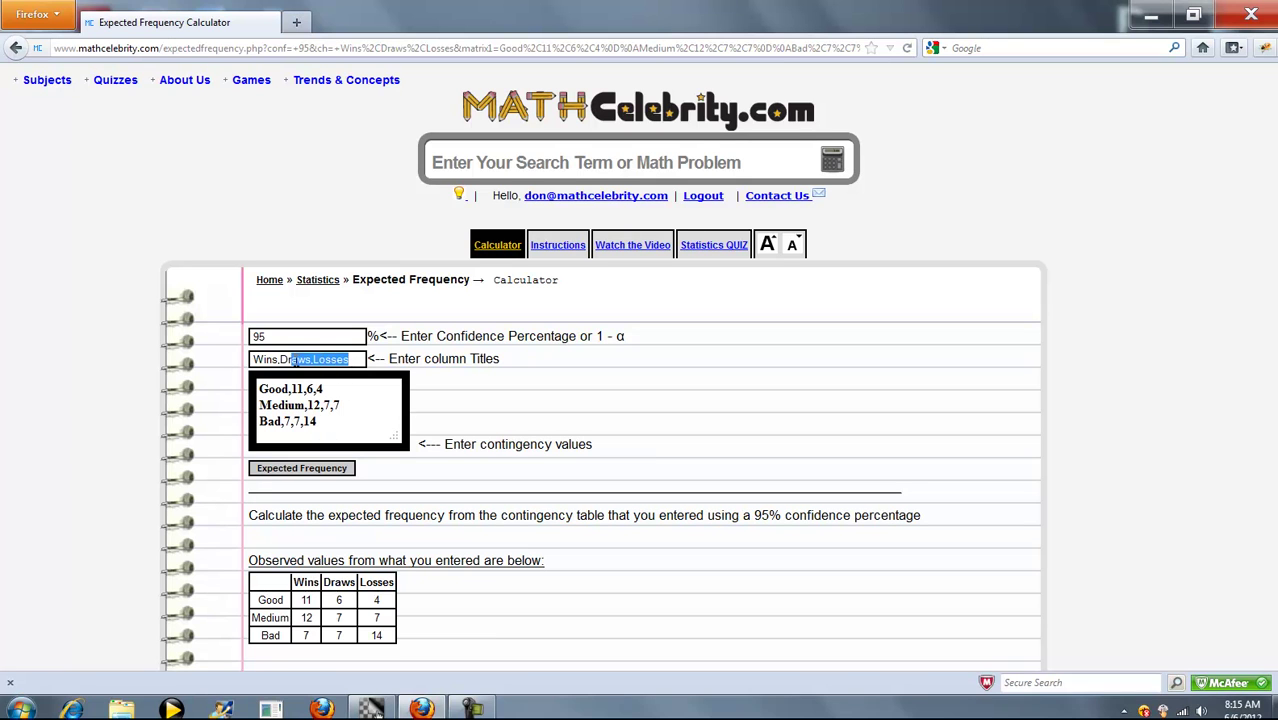
pyautogui.click(359, 405)
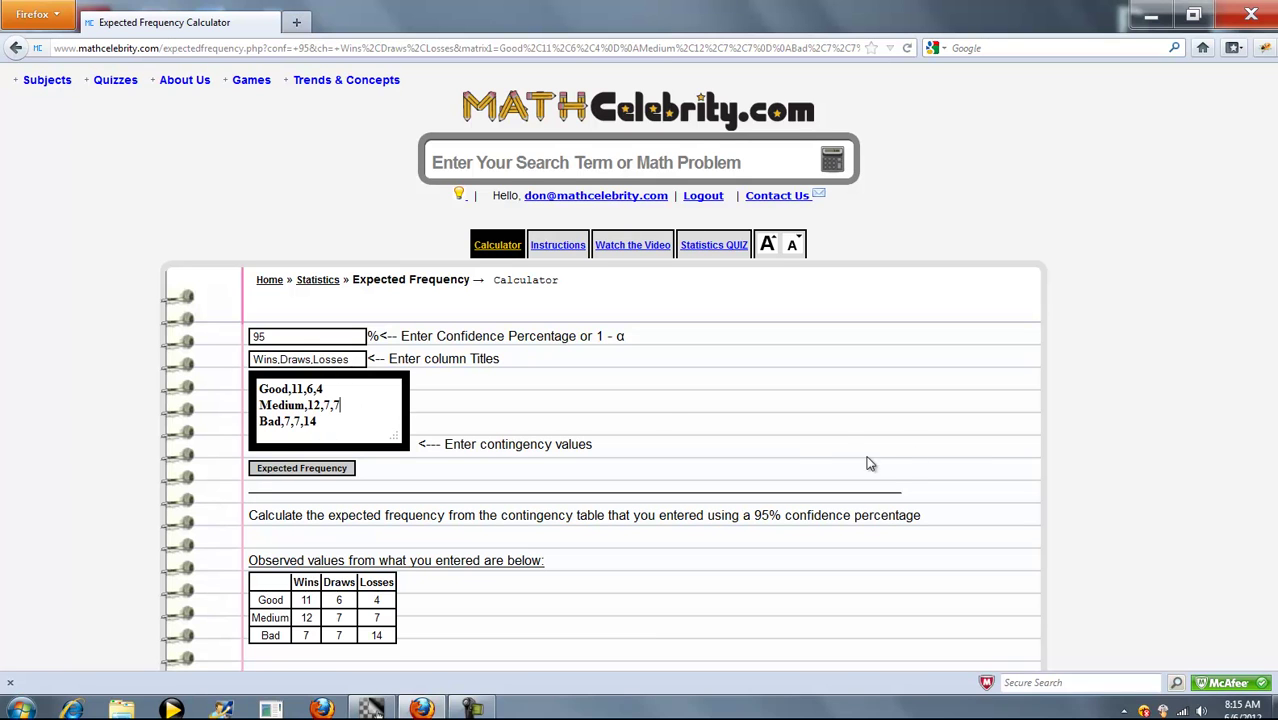